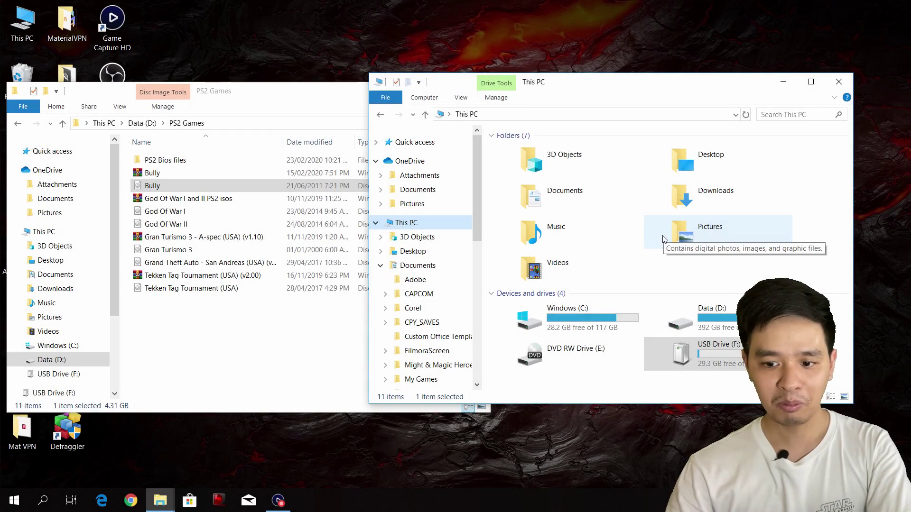
Try copying the 4.31 GB Bully image into F:\DVD, then dismiss the File Too Large error
double_click(680, 355)
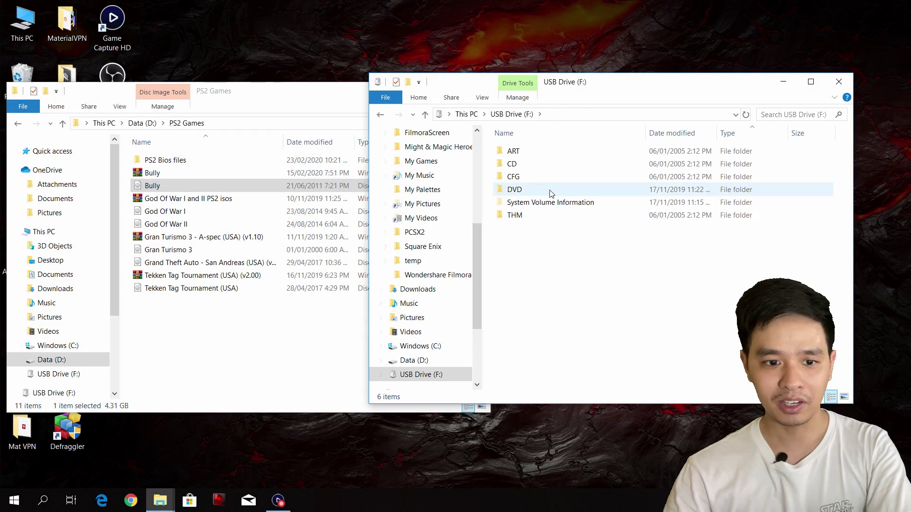
double_click(533, 189)
drag(189, 185, 545, 205)
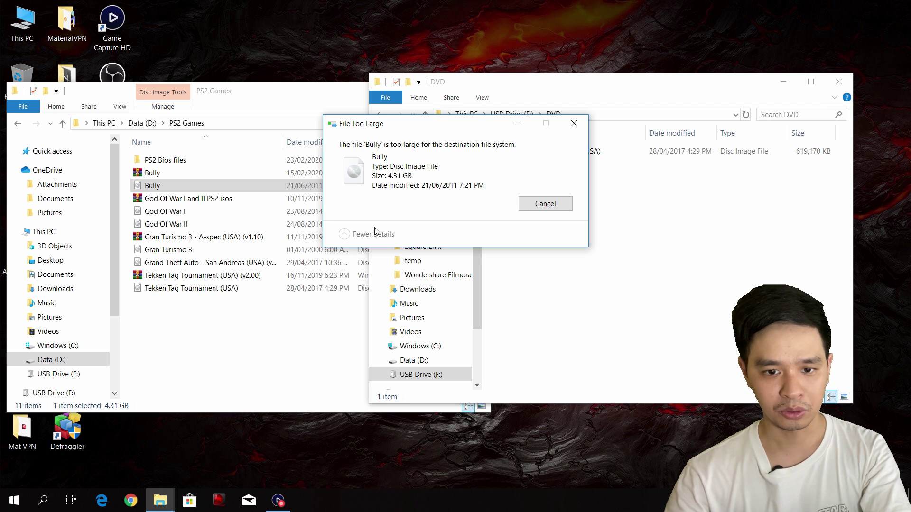
click(545, 205)
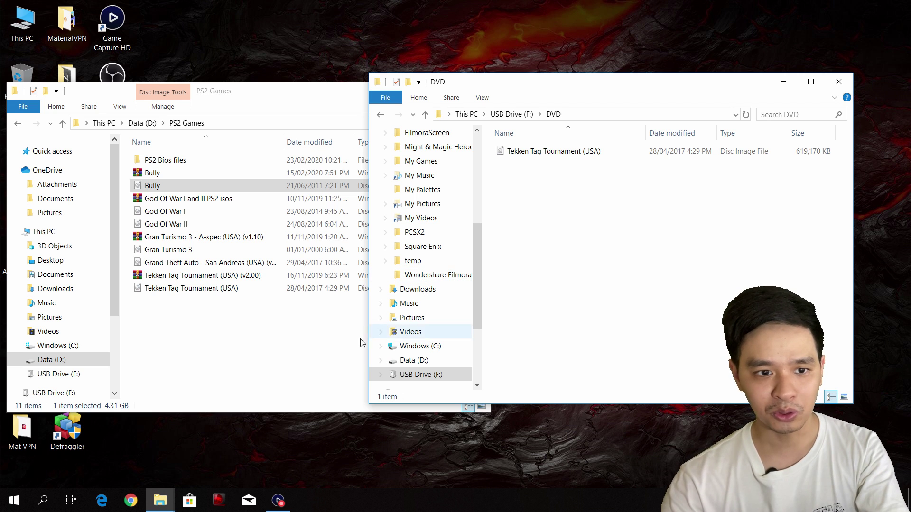
Search Google for usbutil in Chrome, closing the older duplicate search tab
click(130, 500)
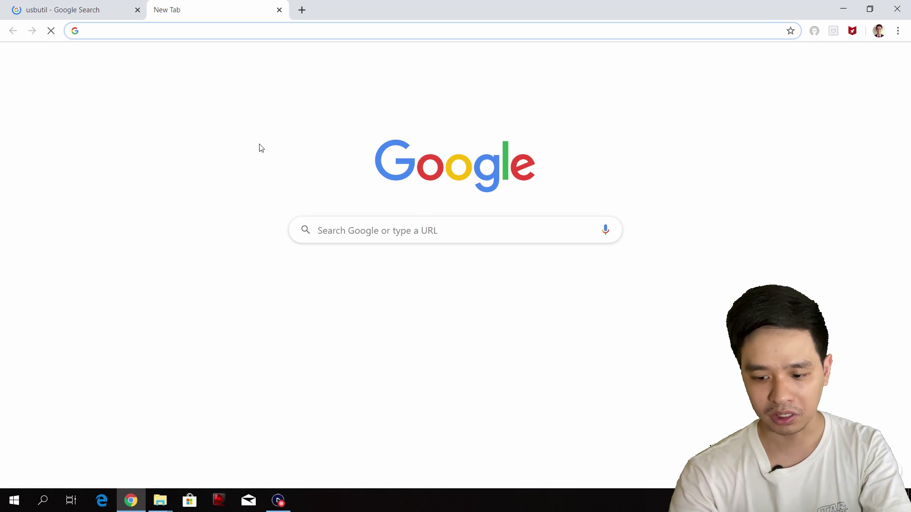
text(us)
key(Down)
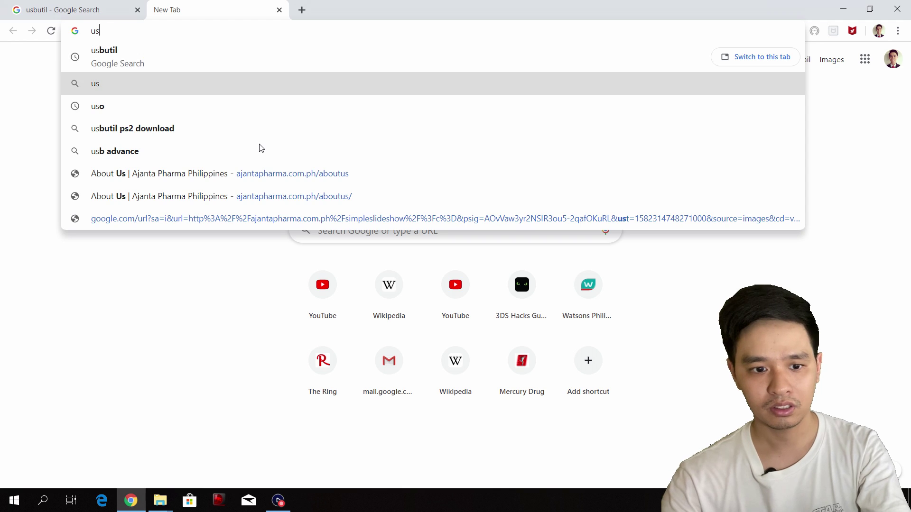
key(Up)
key(Return)
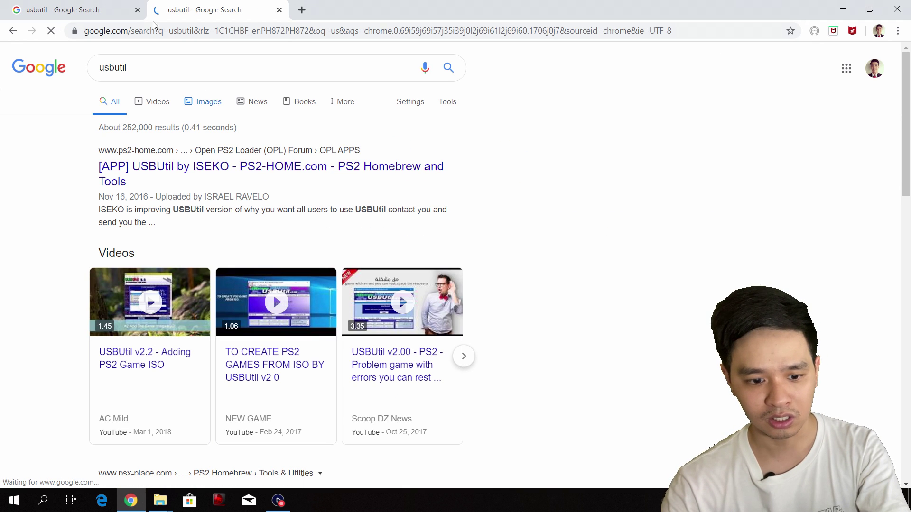
click(138, 10)
scroll(231, 208, down, 1)
scroll(230, 209, down, 3)
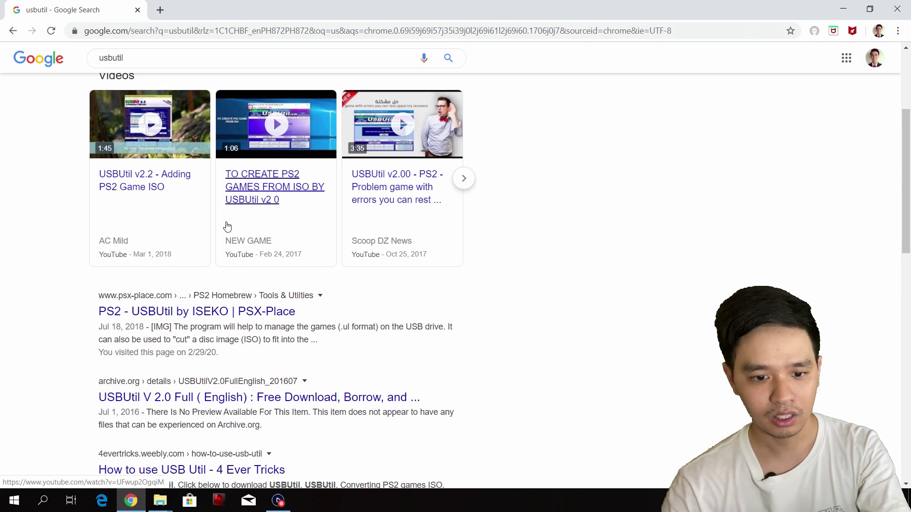
From the PSX-Place USBUtil thread, download the English USBUTIL v2.2 archive via MediaFire
click(250, 321)
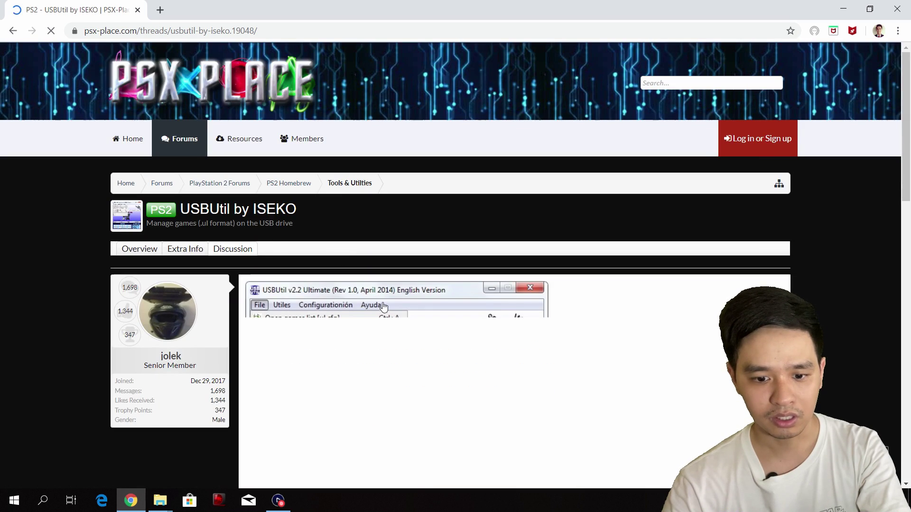
scroll(340, 265, down, 4)
scroll(334, 300, down, 1)
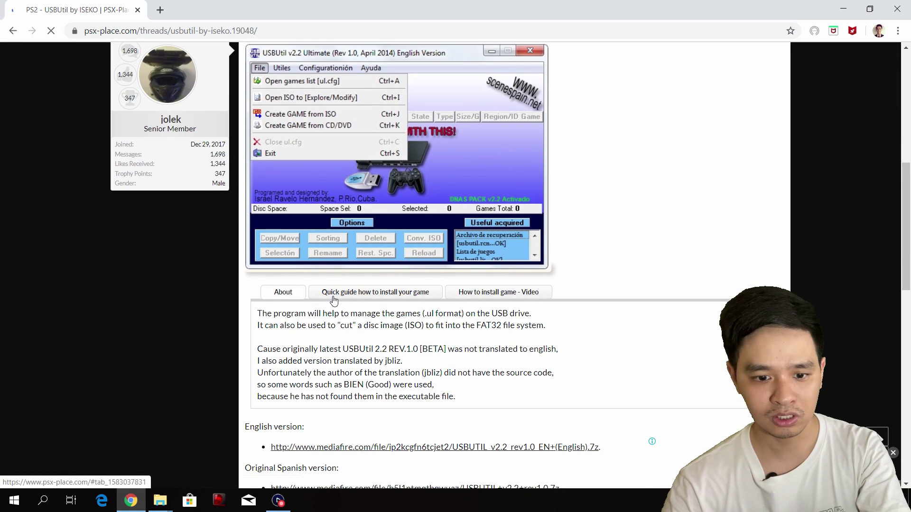
scroll(351, 275, down, 2)
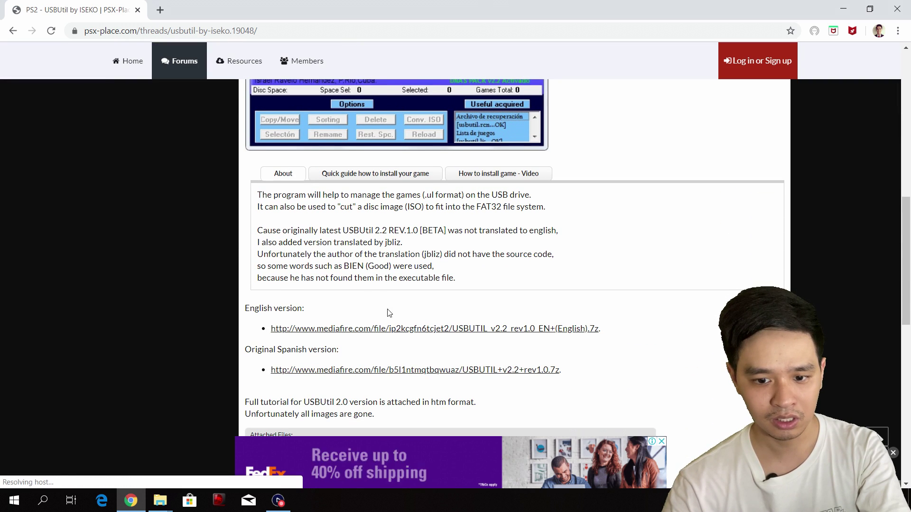
click(480, 333)
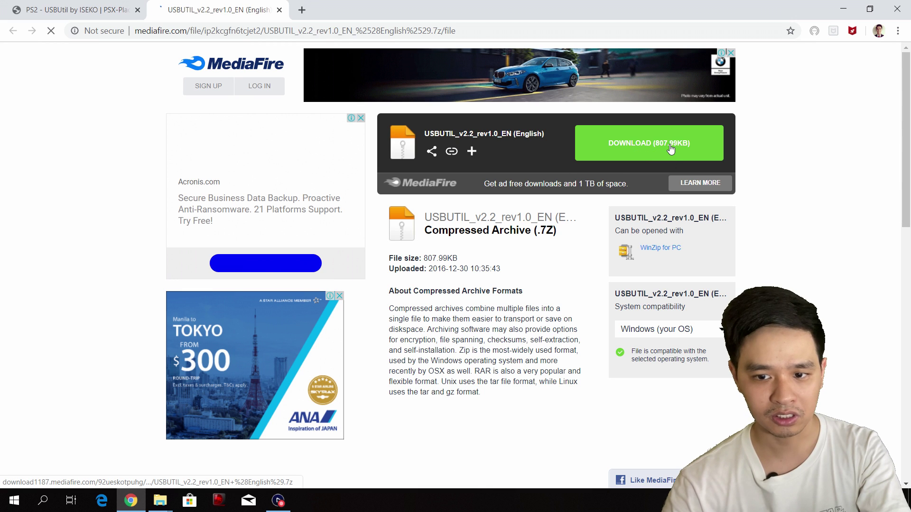
click(671, 160)
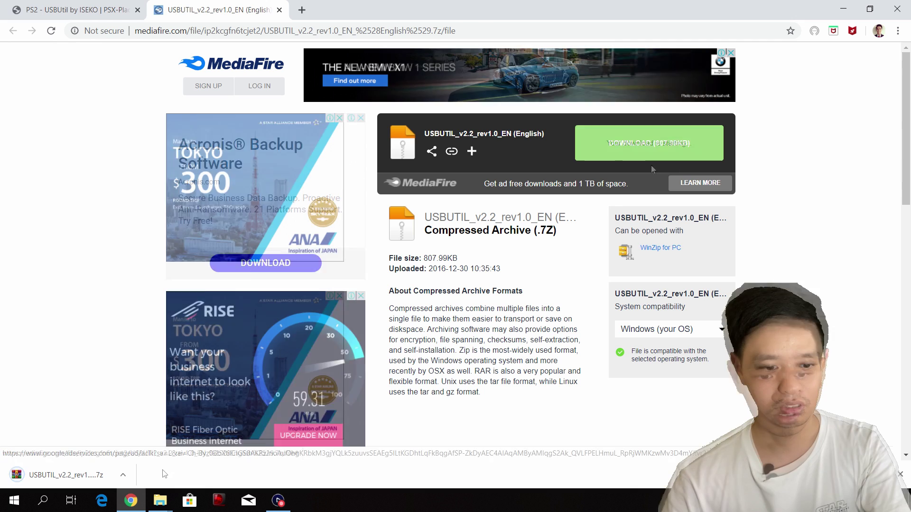
right_click(111, 474)
Extract the USBUTIL v2.2 rev1.0 EN folder from the downloaded archive into Downloads
click(149, 446)
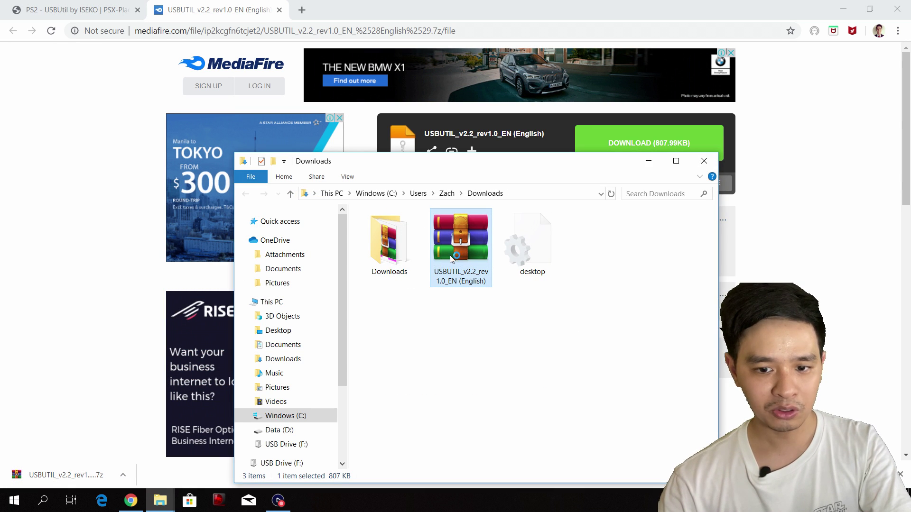
double_click(451, 259)
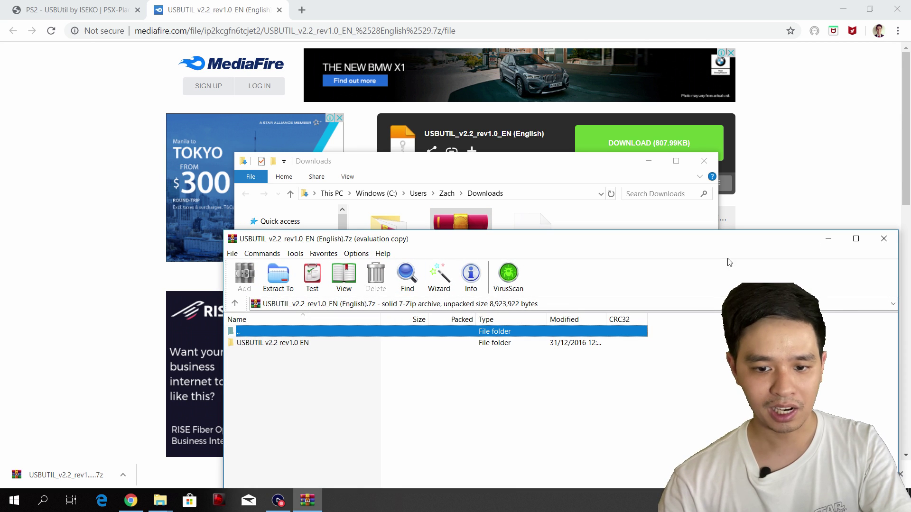
click(648, 368)
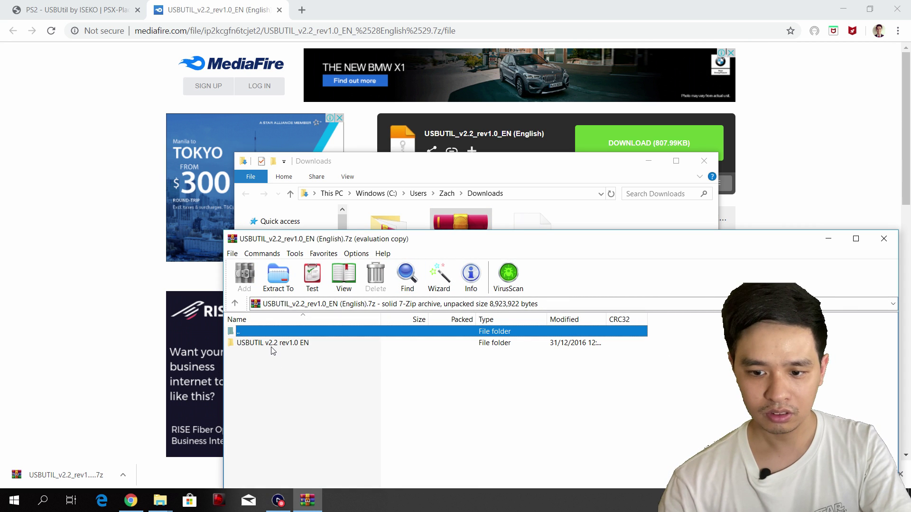
drag(273, 351, 621, 230)
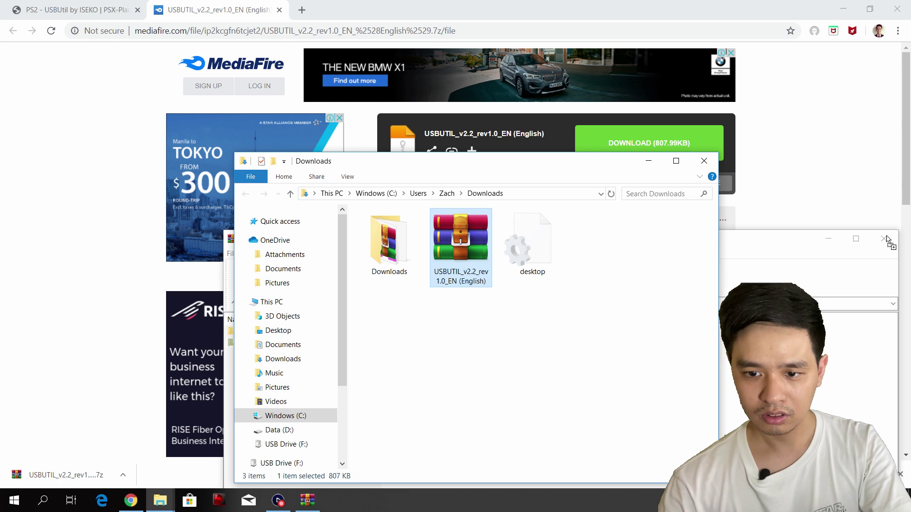
click(886, 239)
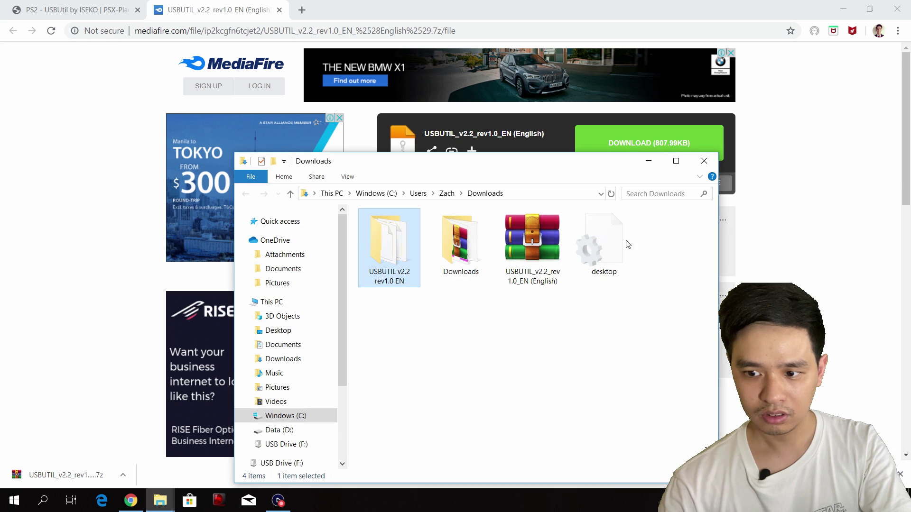
Launch the English USBUtil v2.2 from the extracted folder and dismiss the beta notice
double_click(387, 252)
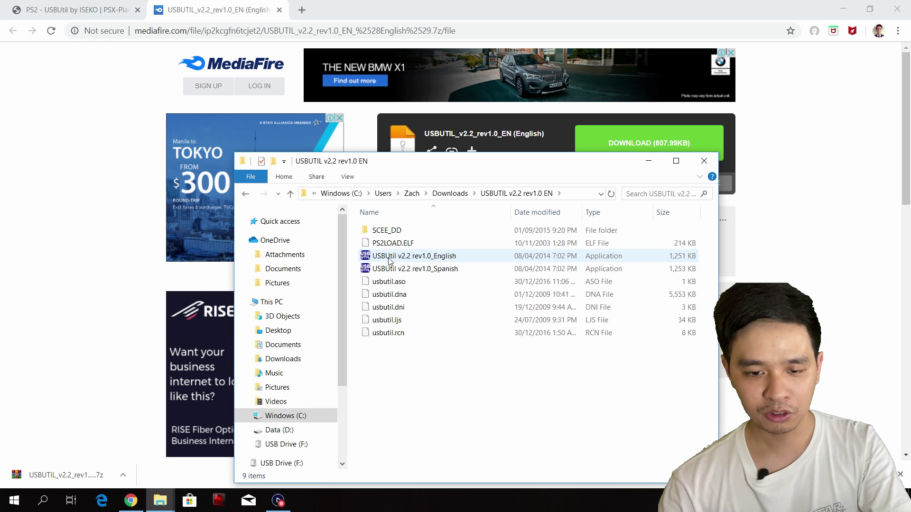
double_click(389, 257)
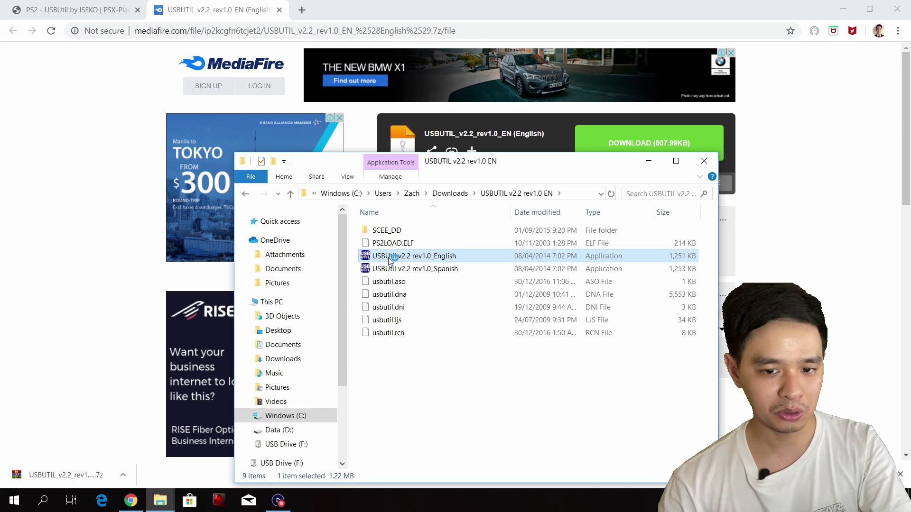
click(491, 302)
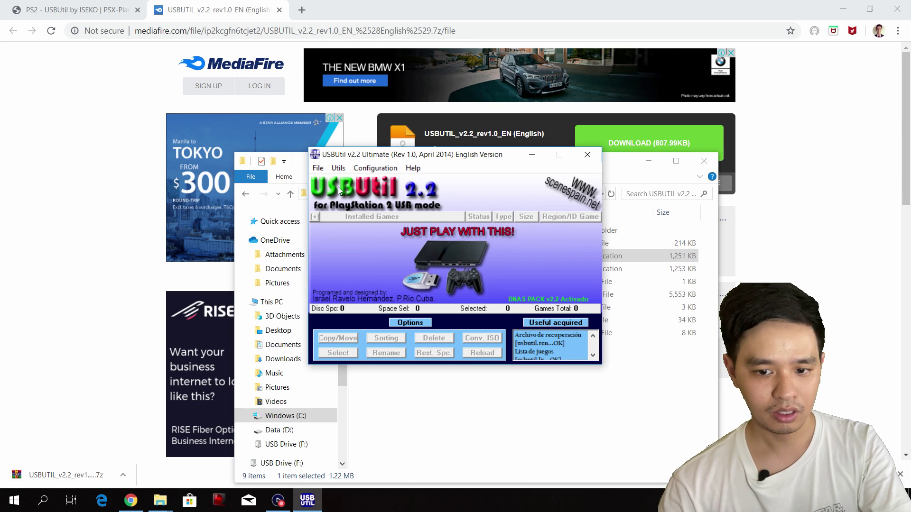
click(318, 168)
Create a game from D:\PS2 Games\Bully.iso with destination F:\ and start the conversion
click(340, 214)
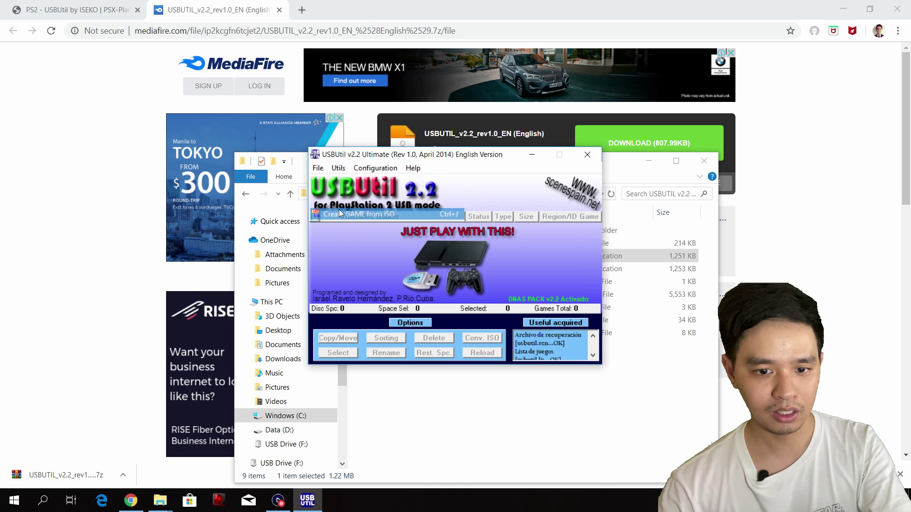
click(414, 220)
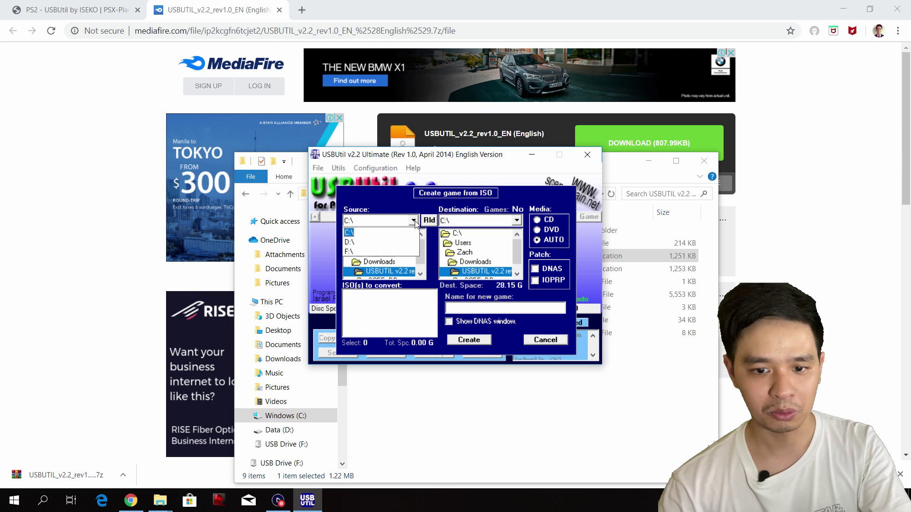
click(370, 242)
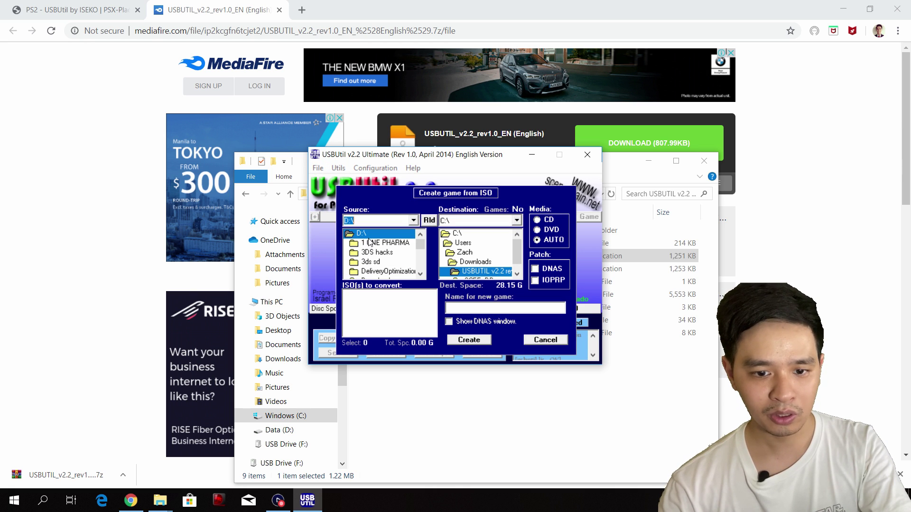
drag(422, 248, 422, 257)
click(389, 262)
double_click(389, 262)
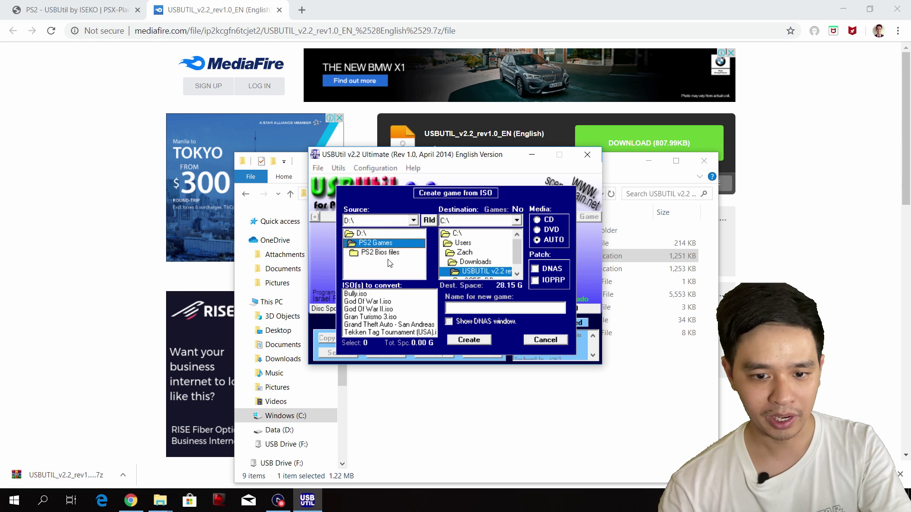
click(368, 295)
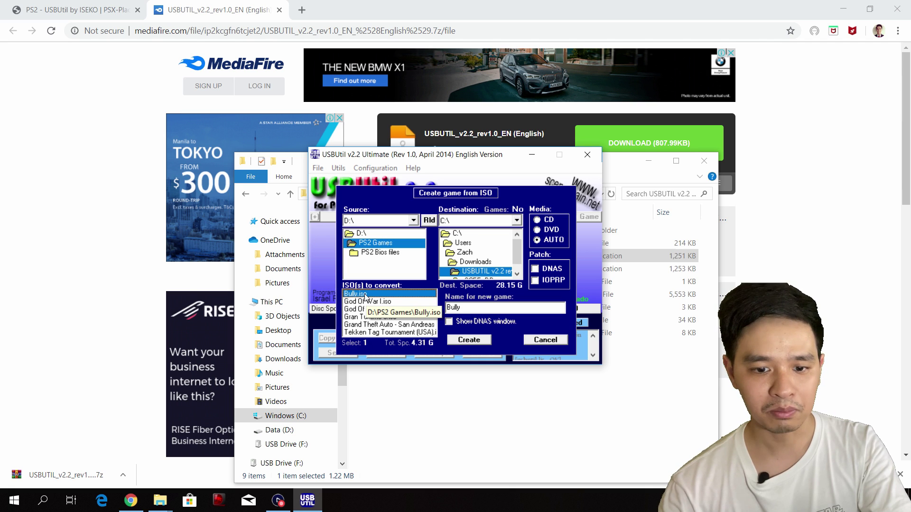
click(517, 221)
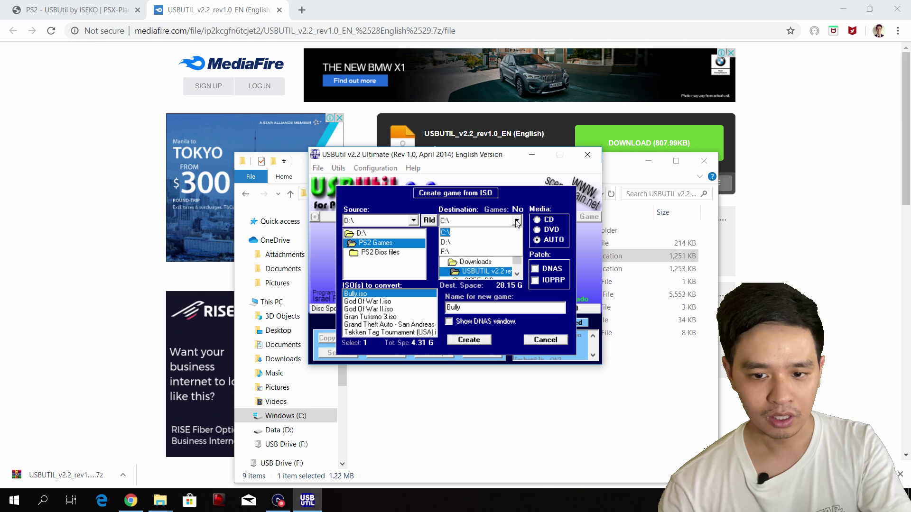
click(470, 253)
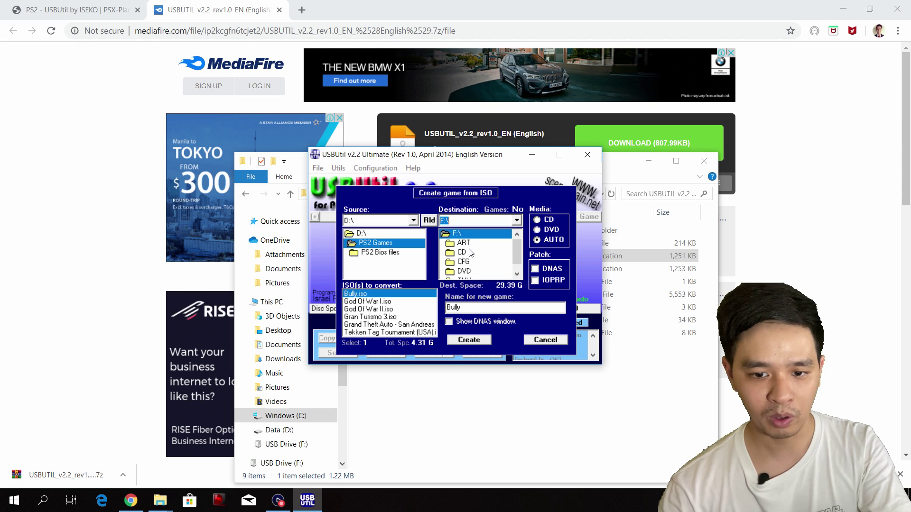
click(469, 340)
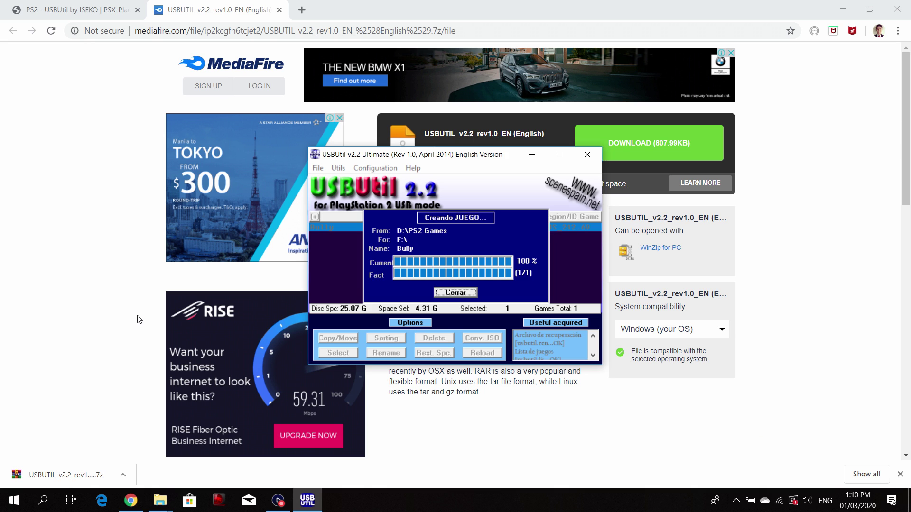
Close the finished conversion progress window, then exit USBUtil
click(455, 293)
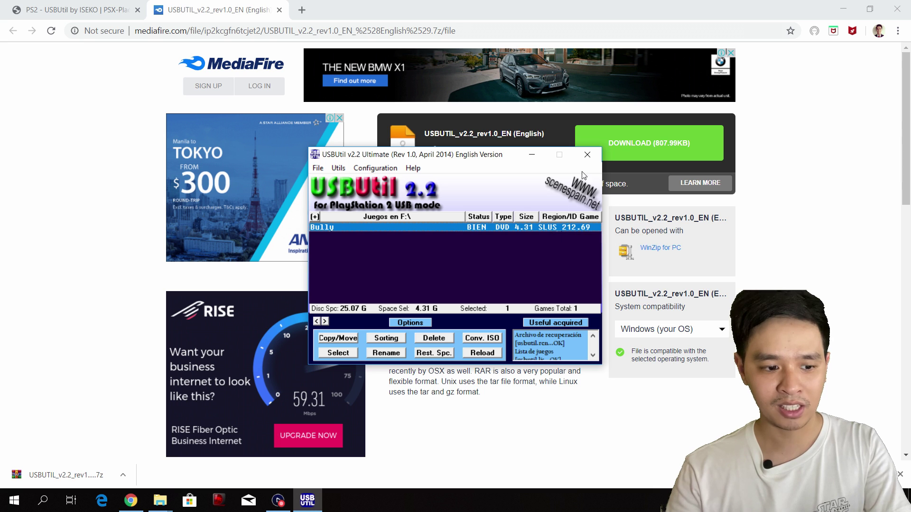
click(589, 157)
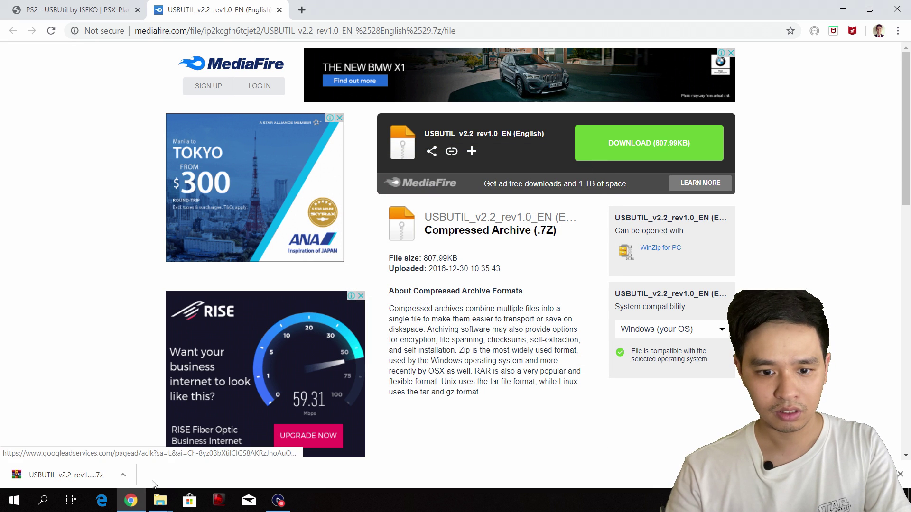
Check the Properties of the six ul. Bully files on USB Drive (F:): 4.31 GB total
mouse_move(157, 502)
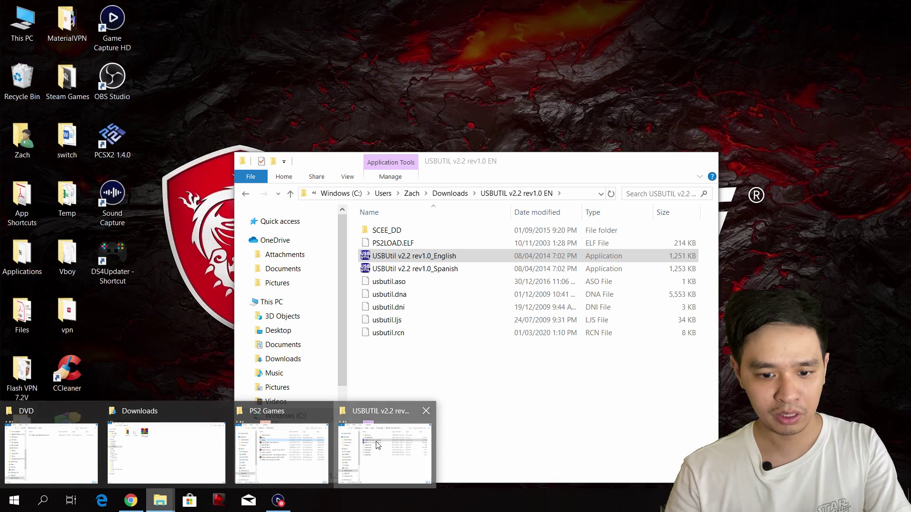
click(377, 444)
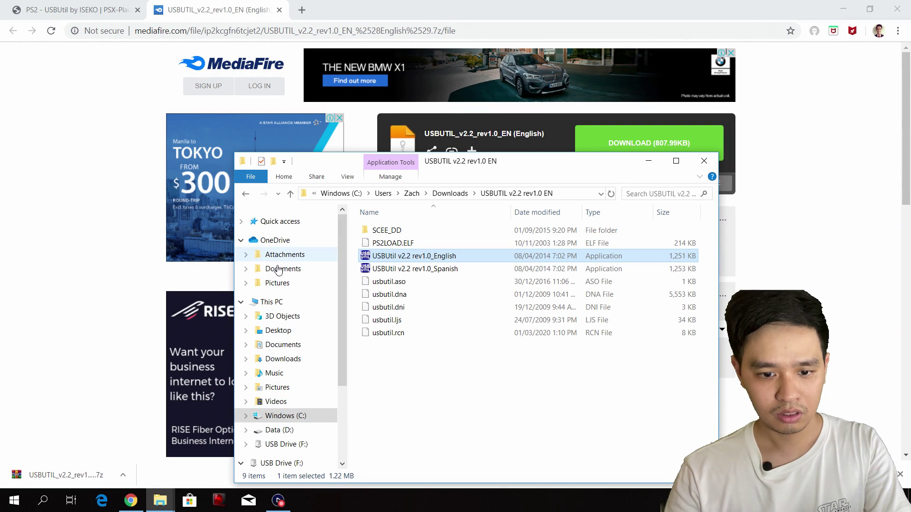
click(278, 303)
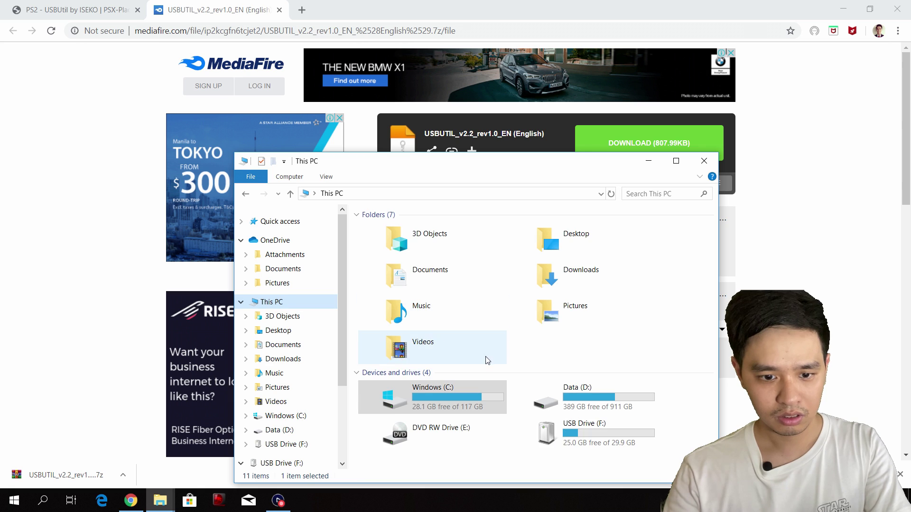
double_click(571, 430)
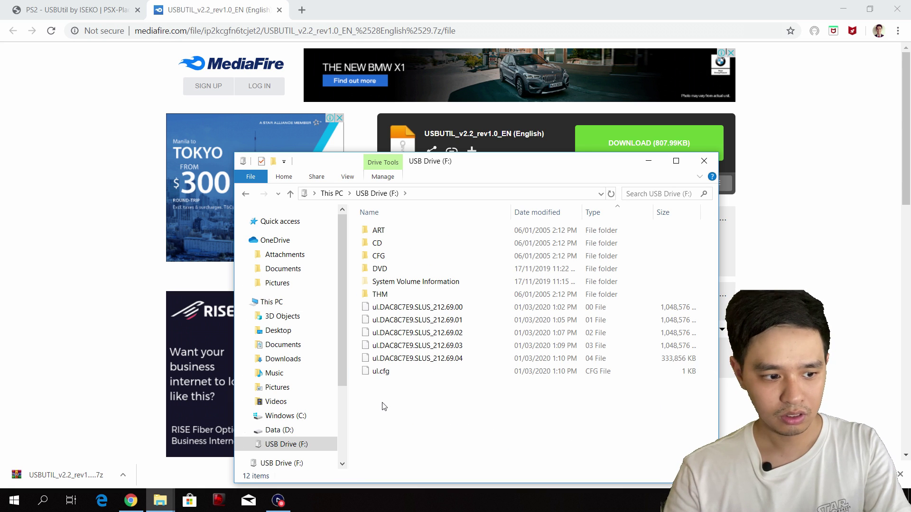
drag(386, 409, 386, 304)
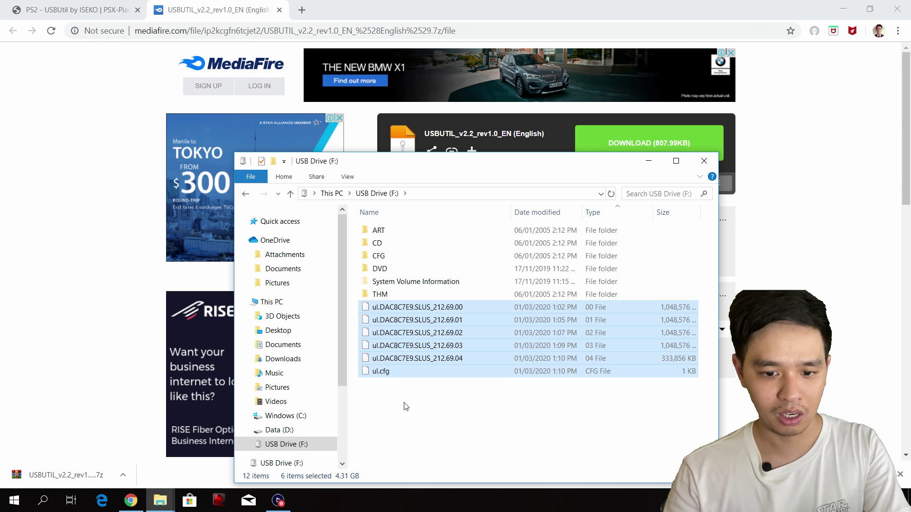
right_click(402, 337)
click(430, 325)
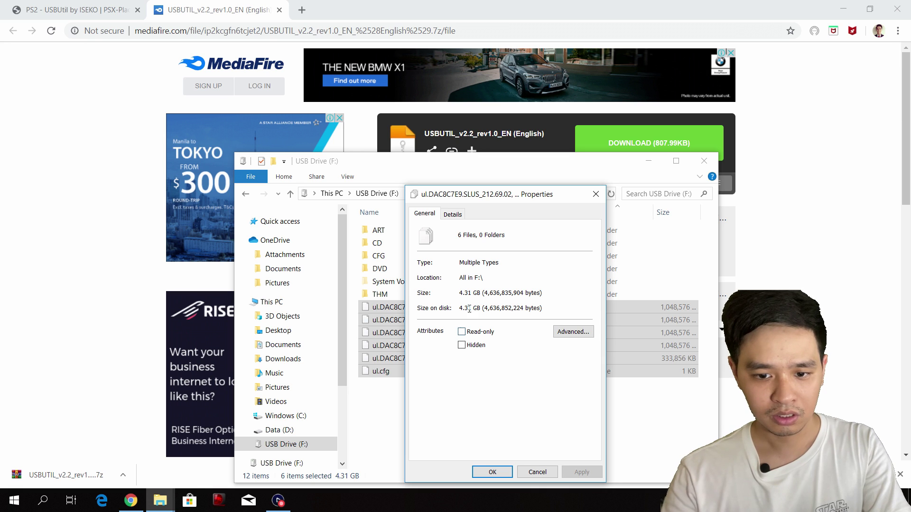
click(491, 471)
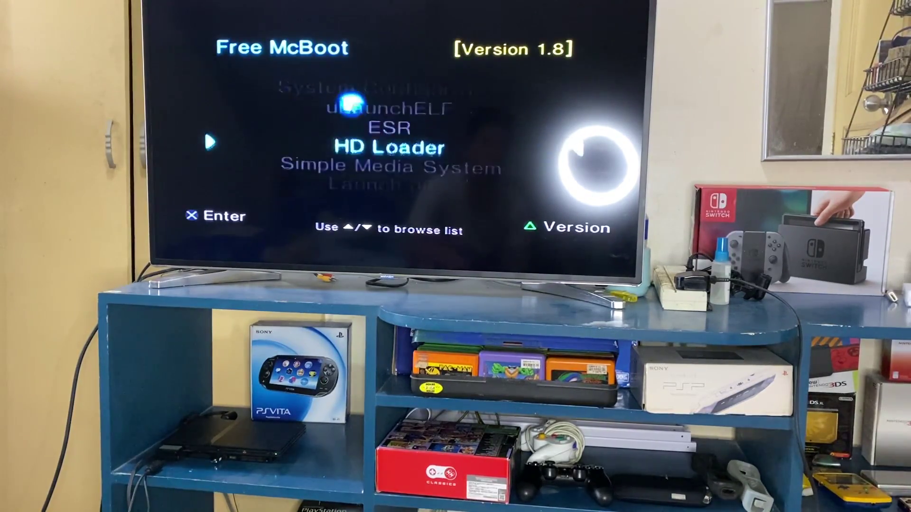
key(Down)
key(Down)
Select OpenPS2Loader in the Free McBoot menu and launch it
key(Return)
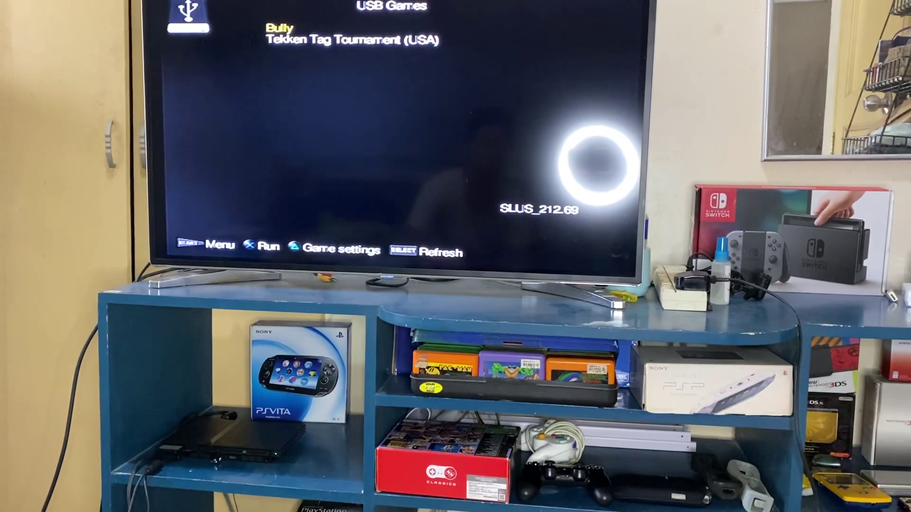
Run Bully from OPL's USB Games list
key(Return)
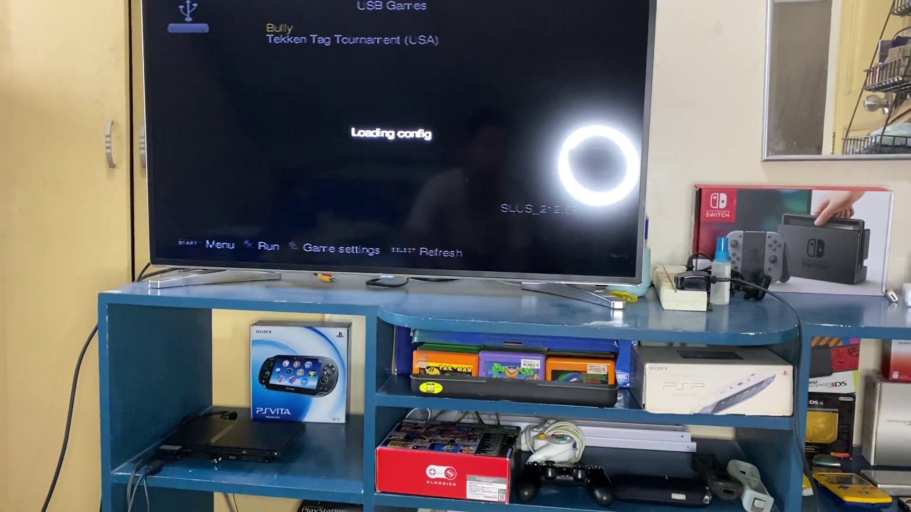